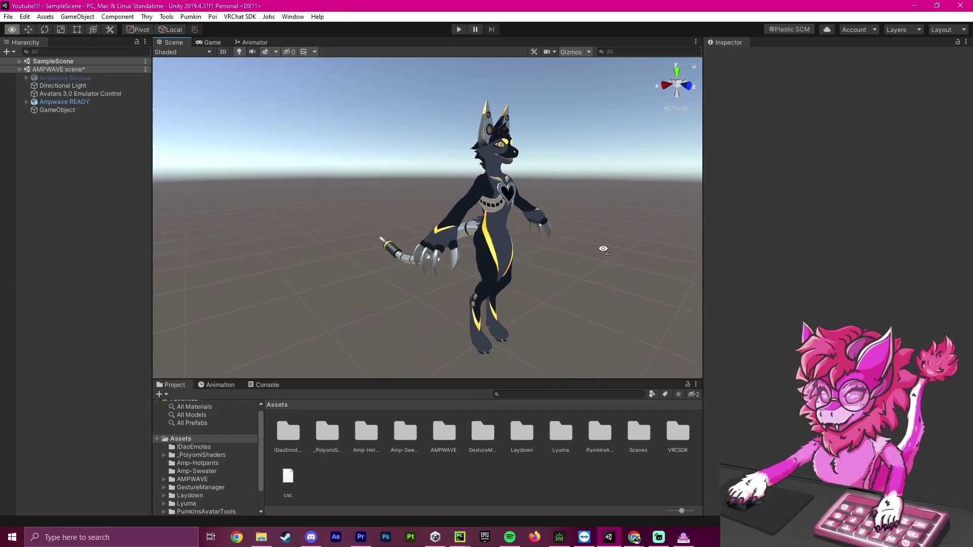
key("d")
key("w")
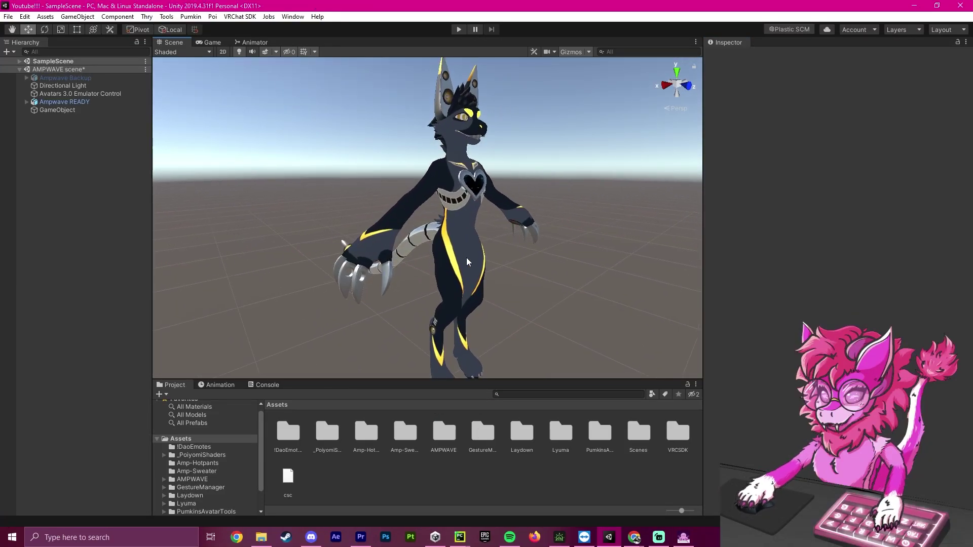
scroll(623, 217, "down", 3)
left_click_drag(623, 217, 595, 213, "alt")
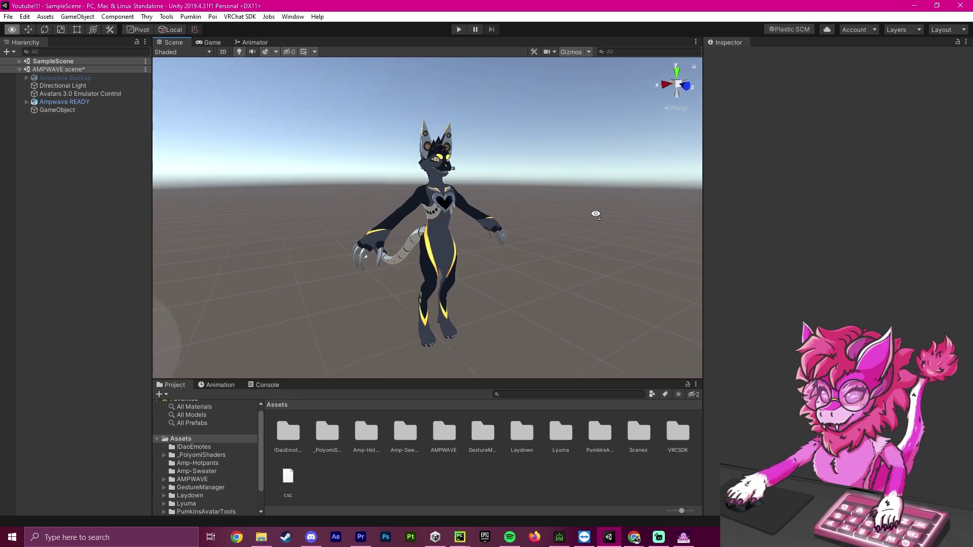
Step: Switch to Chrome and open the v2.1.2 release page of the bHapticsOSC repository to examine its downloadable assets
left_click(633, 538)
left_click(548, 494)
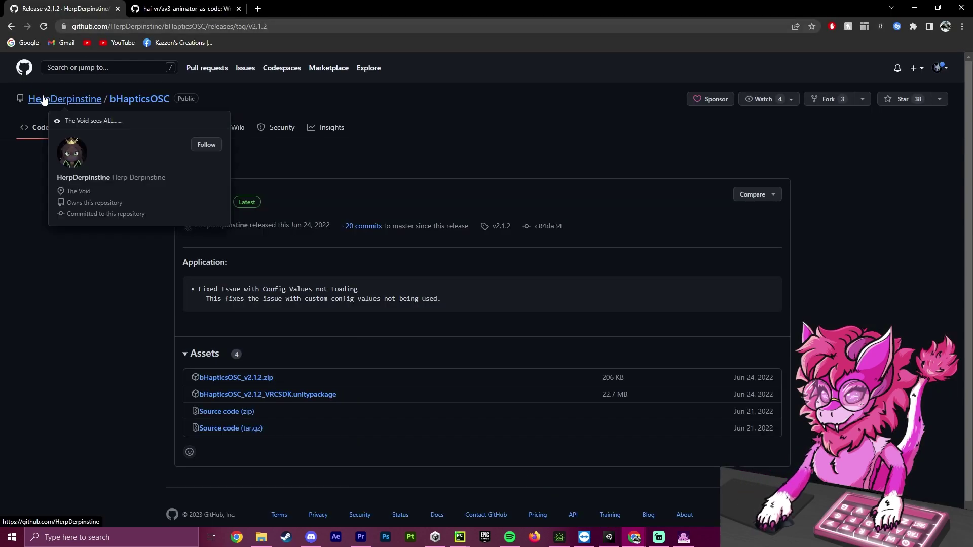
left_click(144, 104)
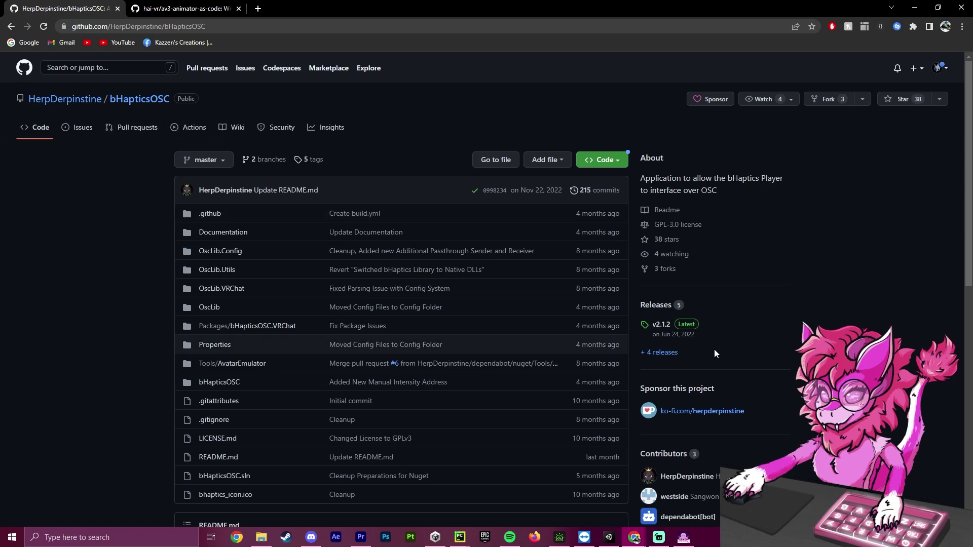
left_click(662, 326)
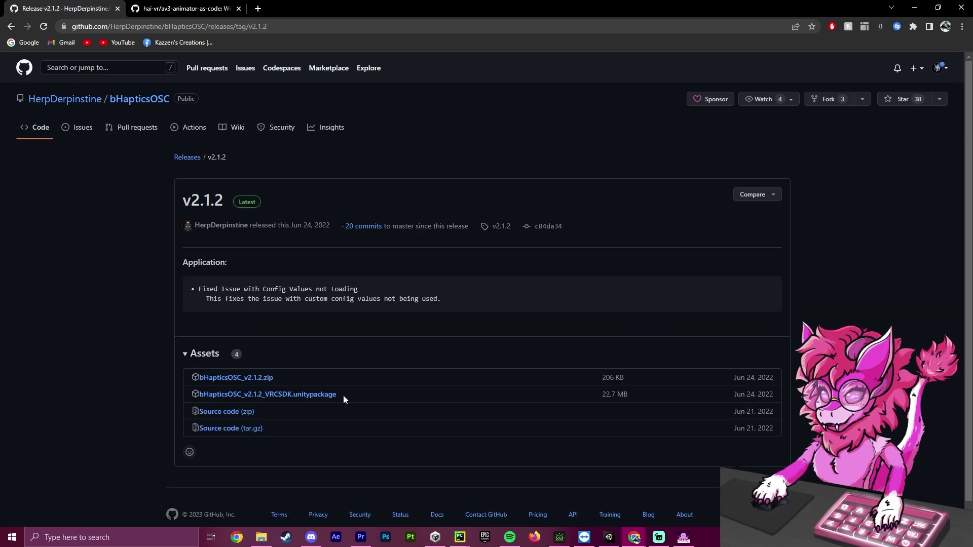
left_click_drag(342, 394, 309, 395)
left_click(95, 383)
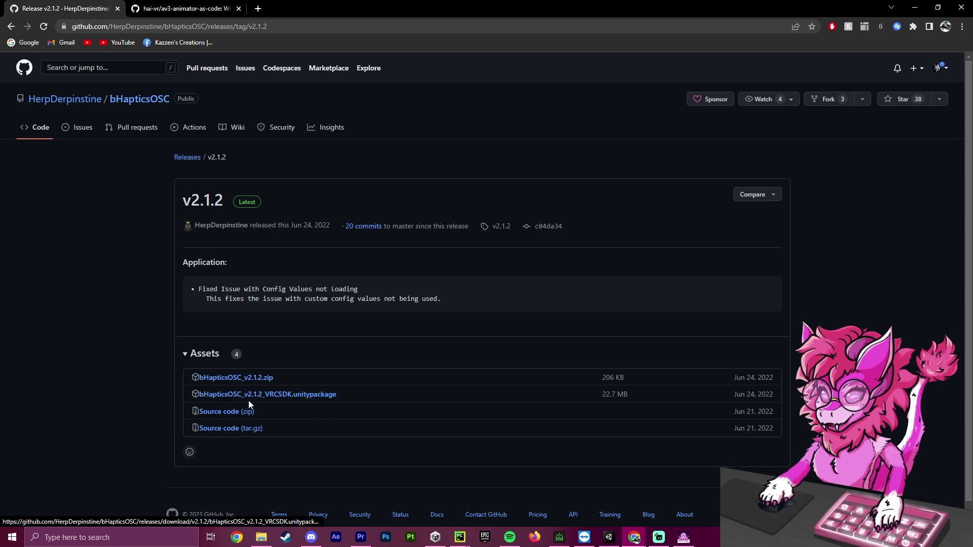
Step: View the code download options of the hai-vr av3-animator-as-code repository on GitHub
left_click(182, 9)
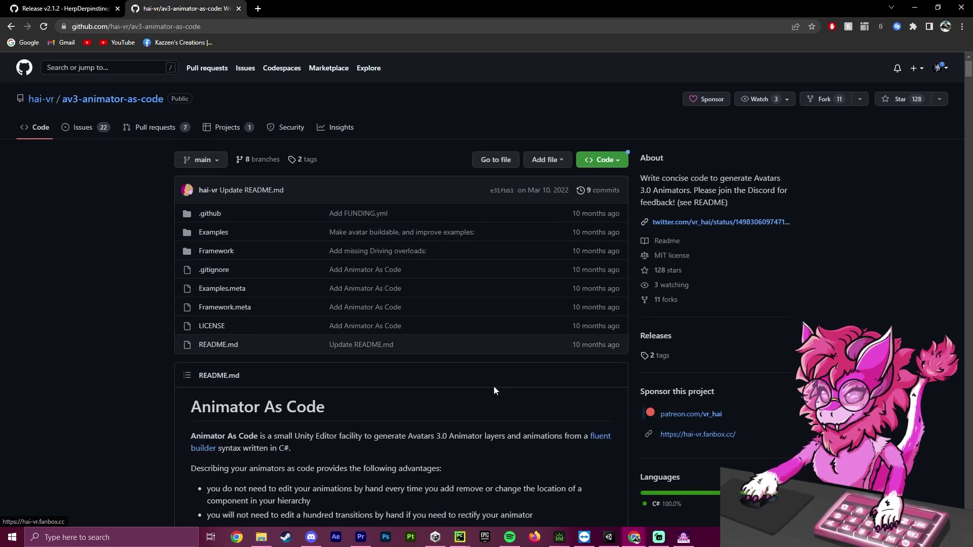
left_click(603, 168)
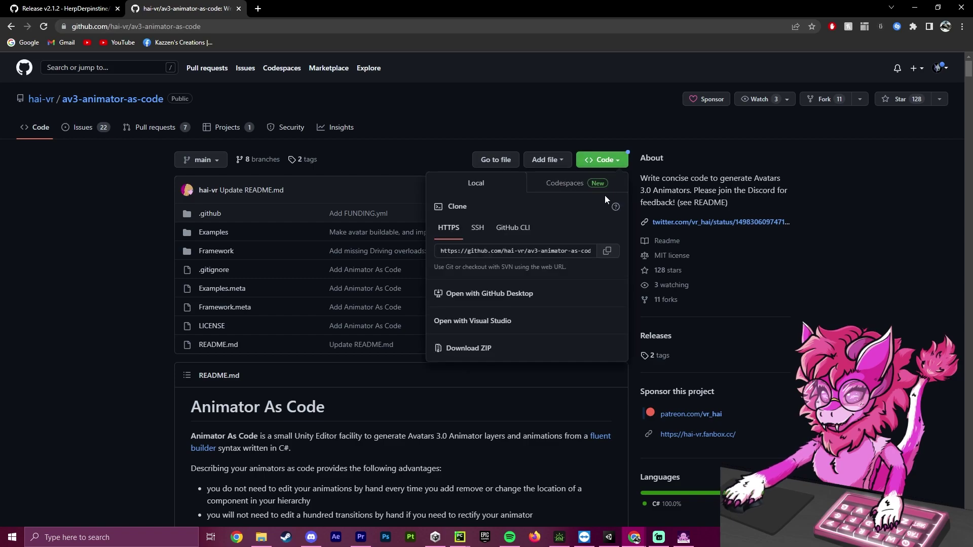
left_click(87, 383)
Step: Switch to File Explorer with the Unity BHaptics folder in Documents to show the downloaded files
left_click(258, 533)
left_click_drag(237, 28, 266, 21)
left_click(211, 256)
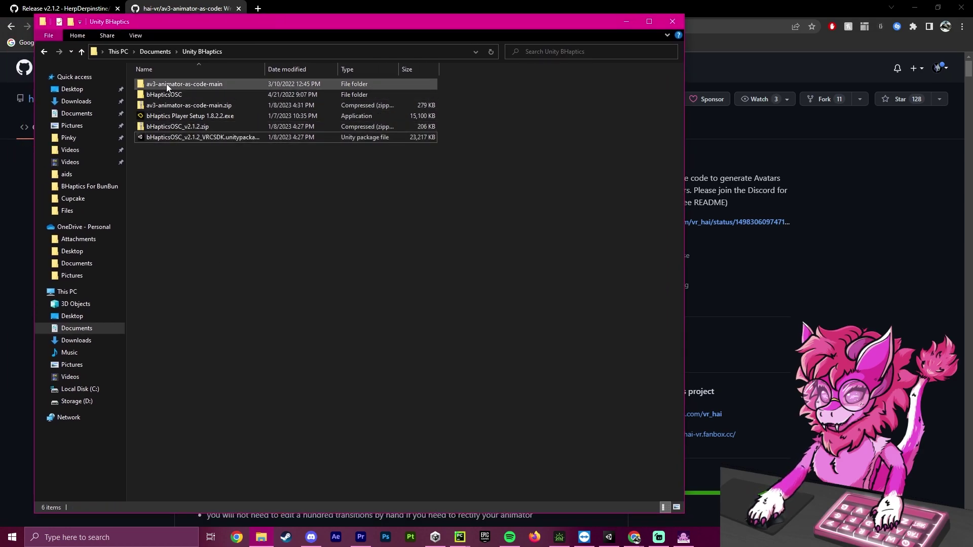
left_click(166, 105)
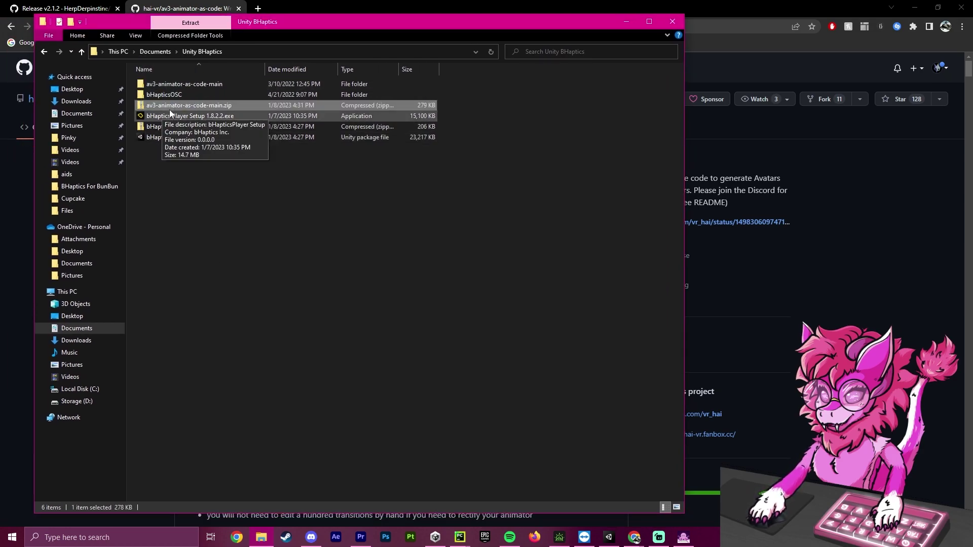
right_click(163, 106)
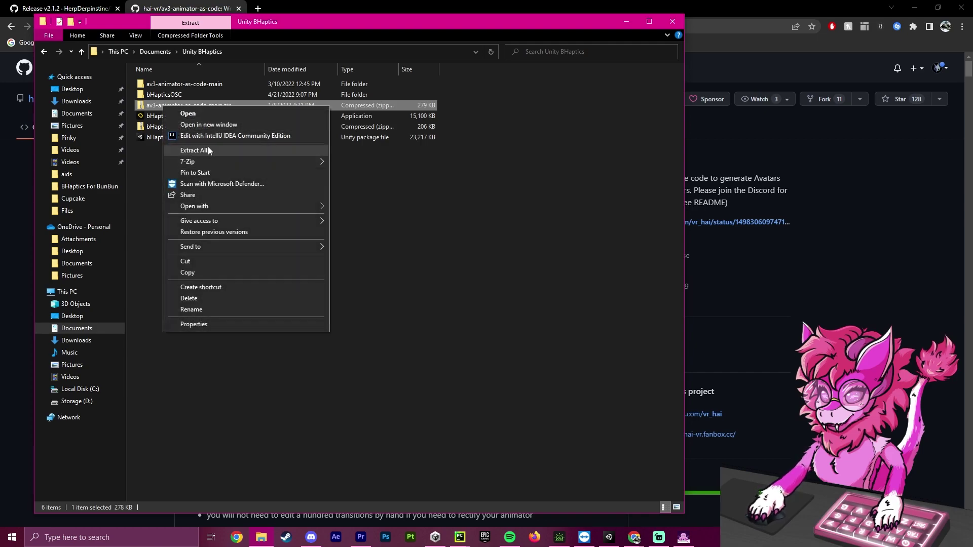
left_click(349, 152)
Step: Copy the extracted av3-animator-as-code-main folder into the Assets folder of the Unity project
left_click(227, 86)
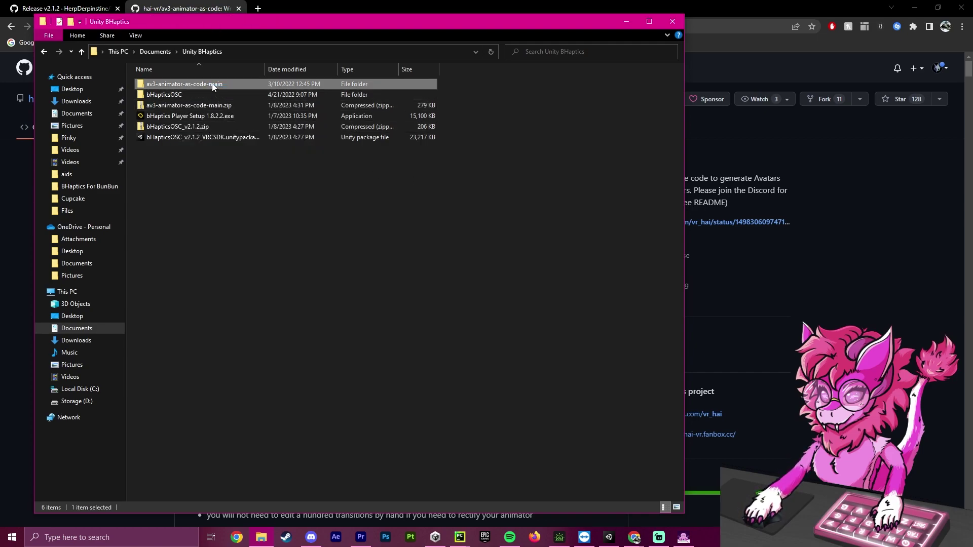
left_click_drag(213, 87, 482, 484)
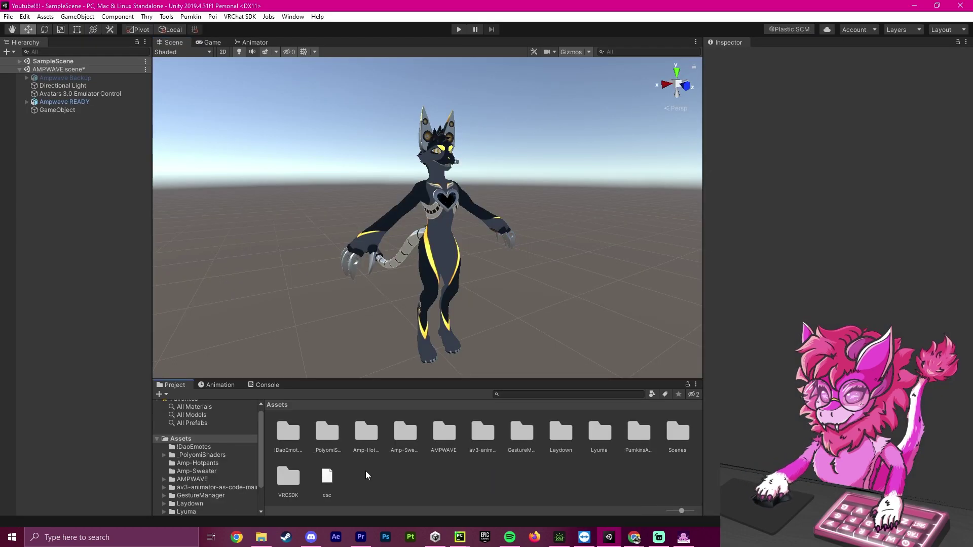
Step: Import the full bHapticsOSC_v2.1.2_VRCSDK.unitypackage from the Unity BHaptics folder into the Unity project
left_click(261, 537)
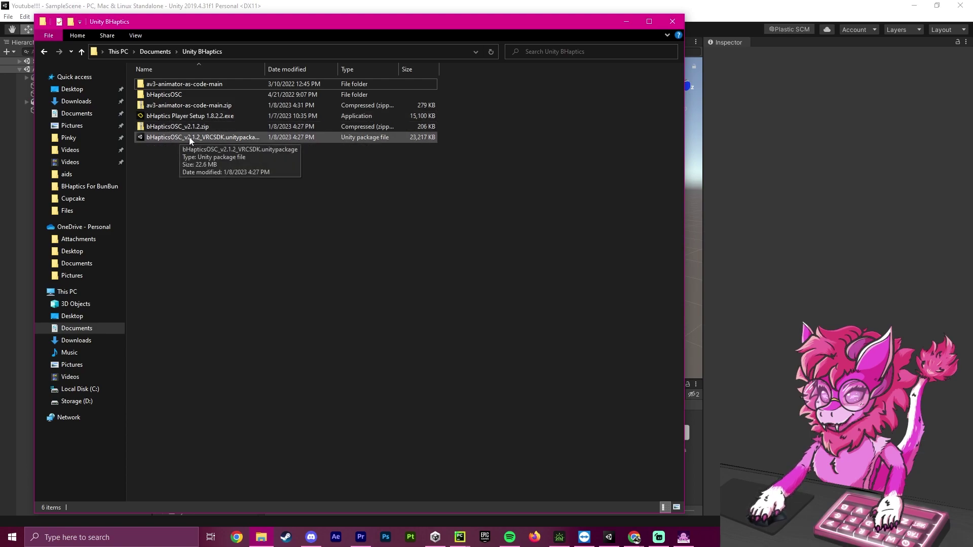
left_click_drag(181, 136, 691, 351)
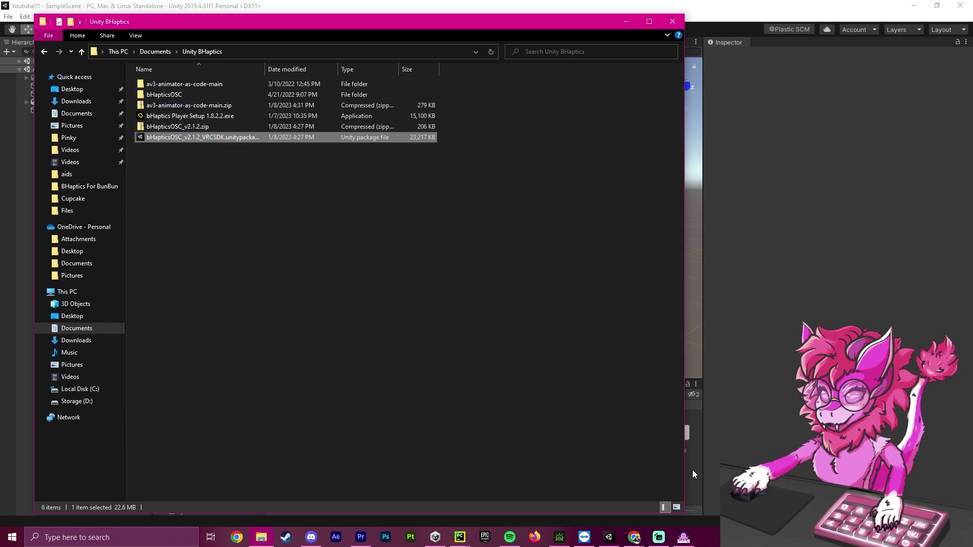
left_click_drag(319, 30, 864, 62)
left_click_drag(456, 396, 466, 476)
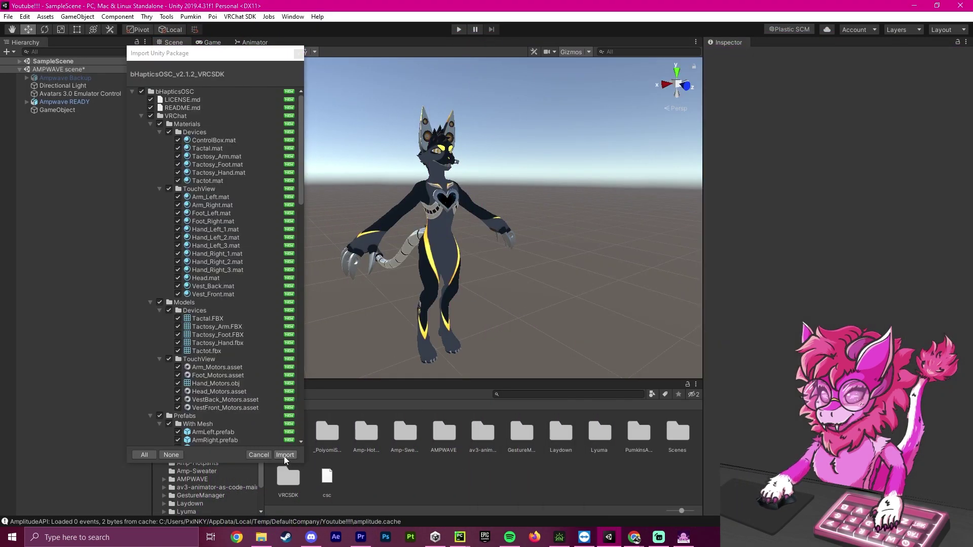
left_click(285, 453)
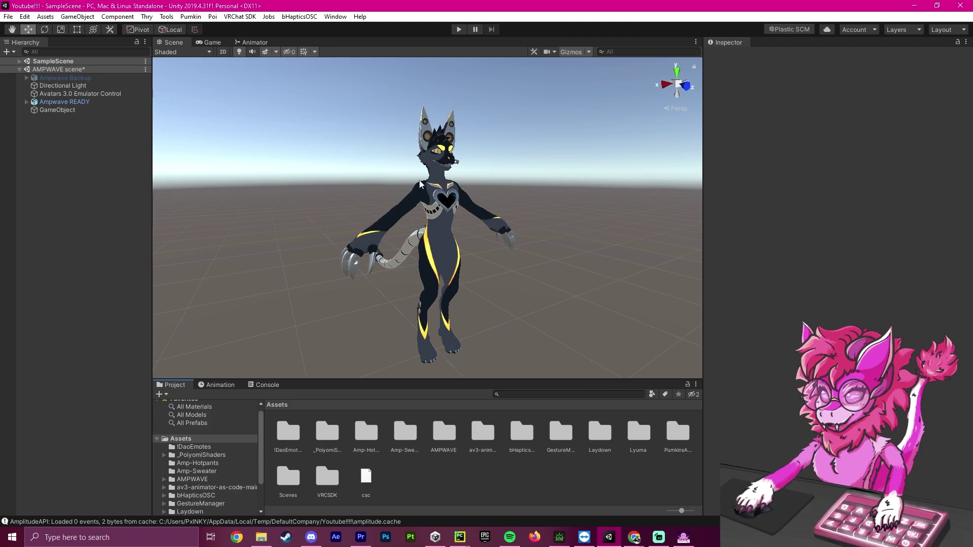
Step: Select the Ampwave READY avatar, collapse its VRC Avatar Descriptor, and detach the Inspector as a floating window
left_click(55, 102)
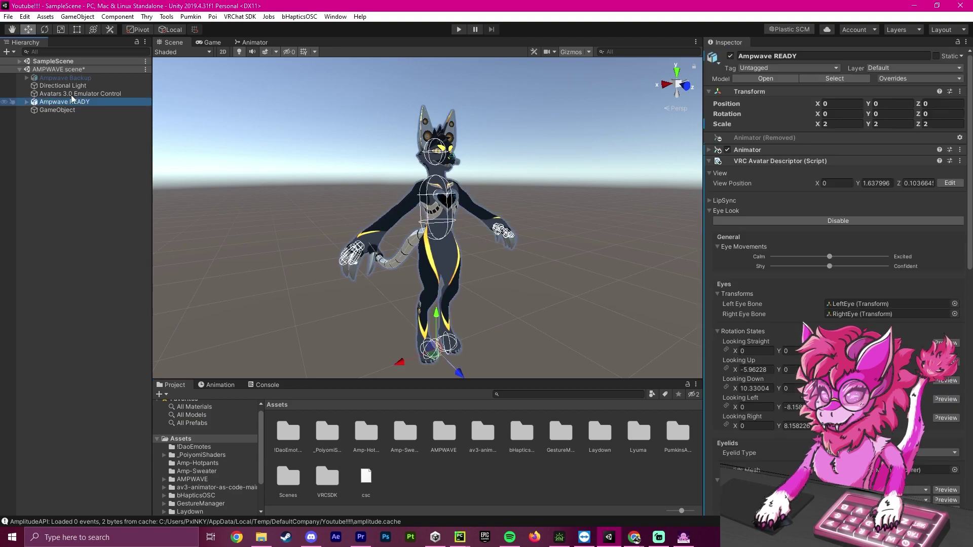
left_click(709, 161)
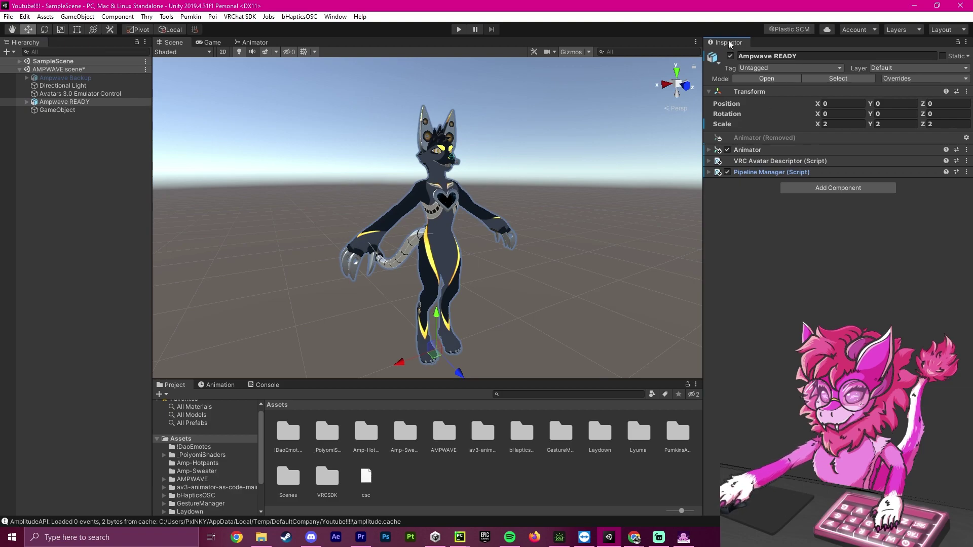
left_click_drag(730, 44, 366, 92)
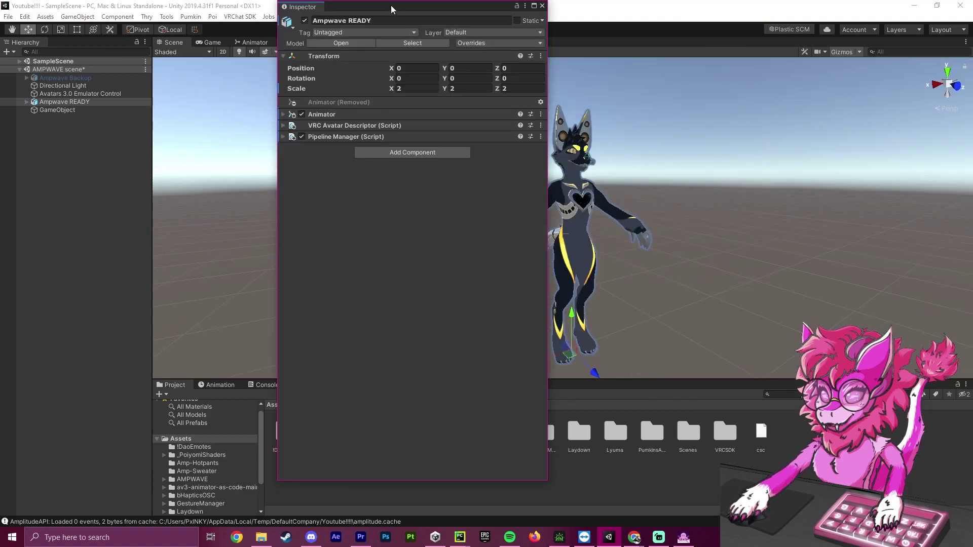
left_click_drag(390, 5, 382, 38)
Step: Add the bHapticsOSC Integration component to the Ampwave READY avatar
left_click(401, 185)
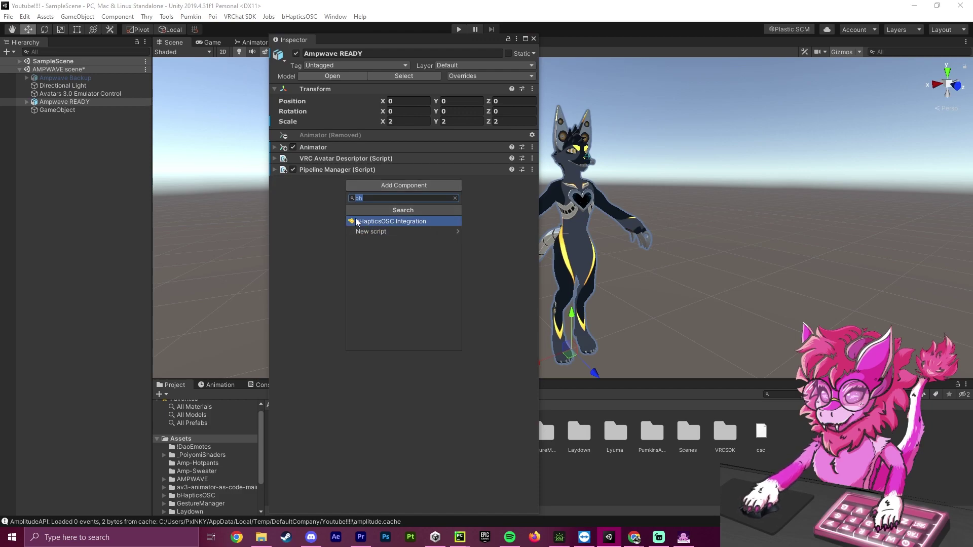
key("BackSpace")
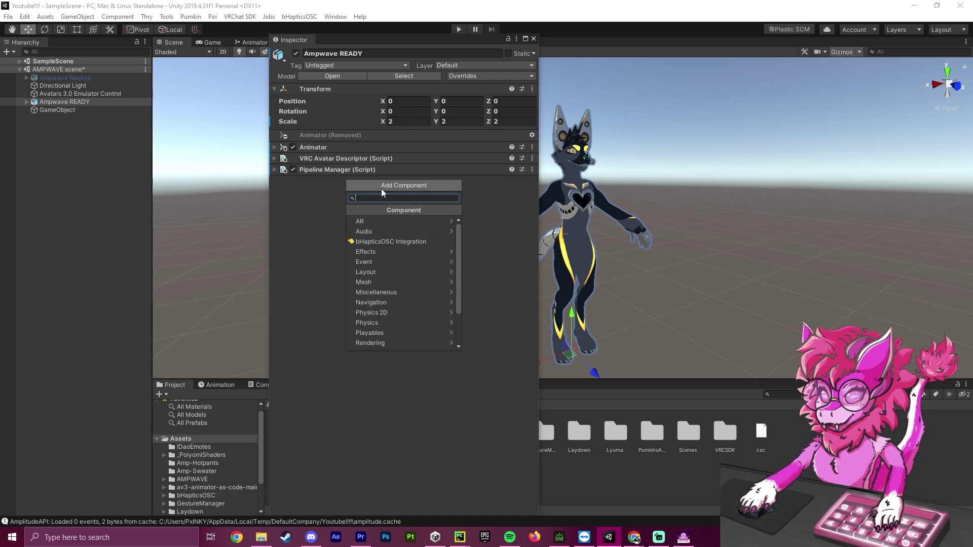
type("bh")
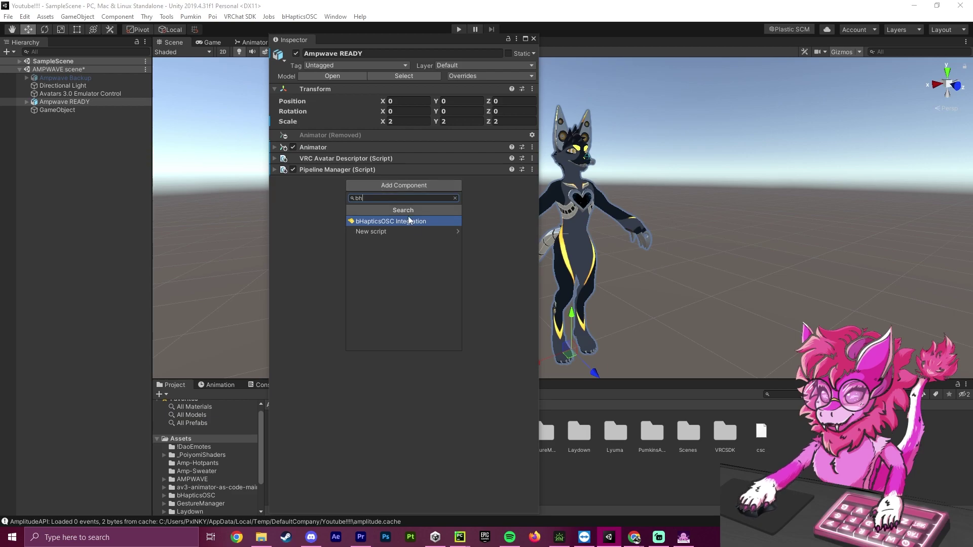
left_click(362, 221)
left_click_drag(378, 41, 346, 37)
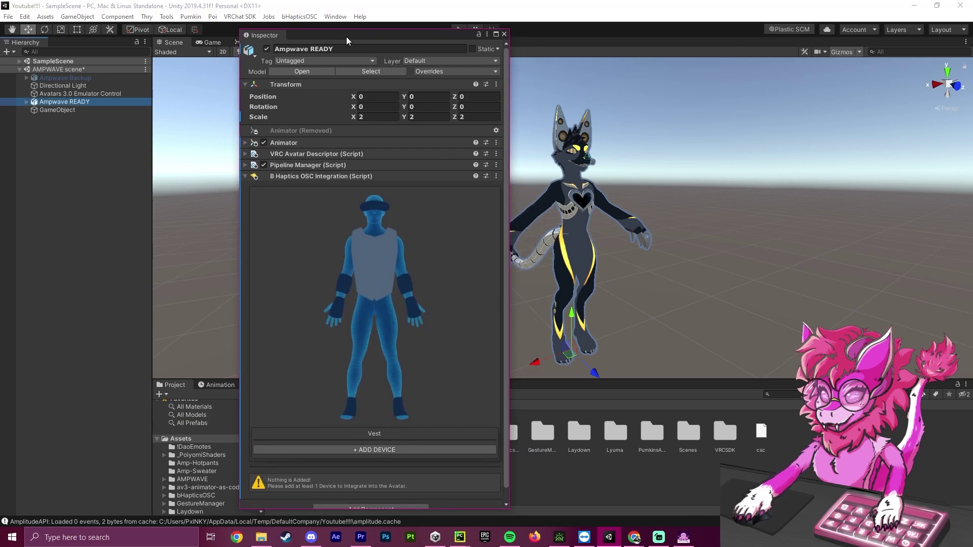
Step: Add the Vest device to the bHapticsOSC integration and view its mesh around the avatar in the scene
scroll(347, 233, "down", 1)
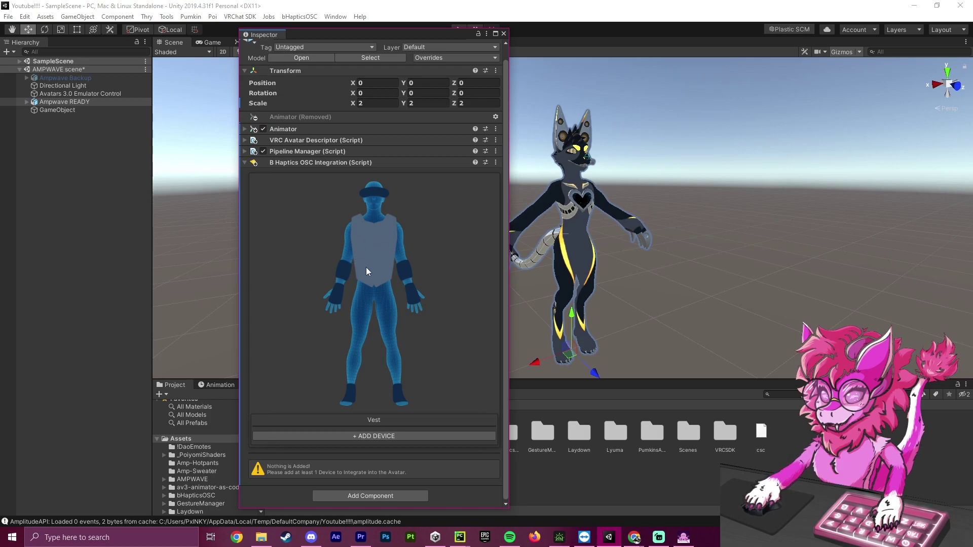
left_click(375, 436)
left_click_drag(390, 38, 887, 44)
key("s")
right_click_drag(603, 132, 602, 157)
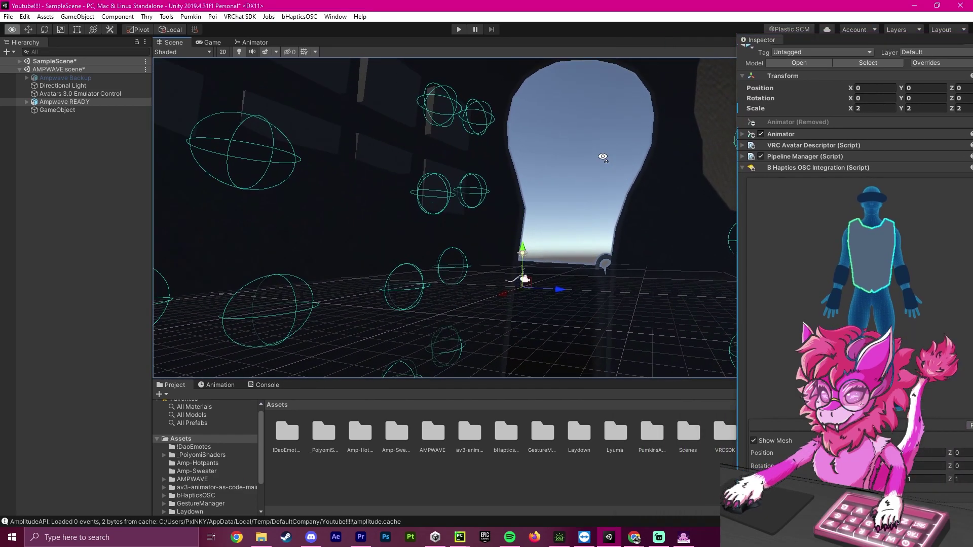
right_click_drag(592, 209, 586, 198)
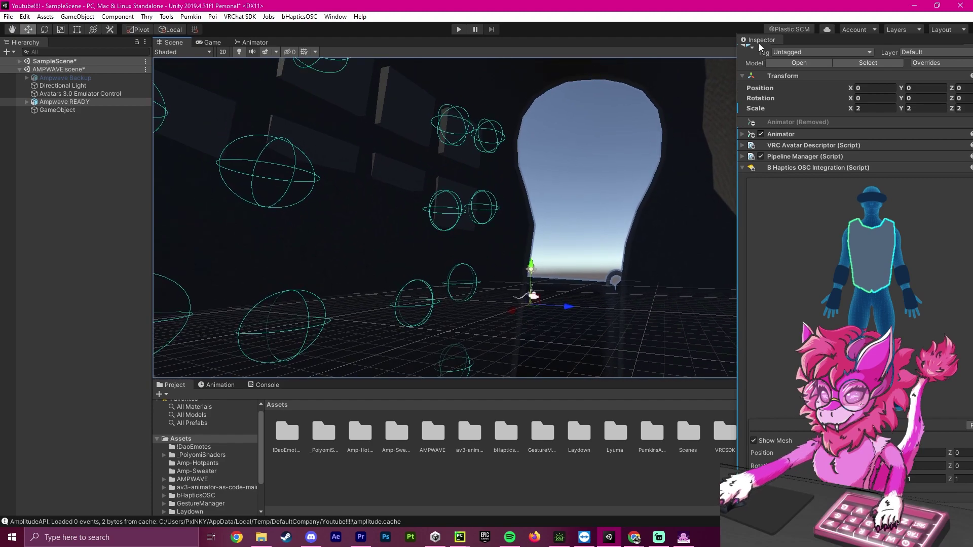
Step: Set the vest's scale to 0.01 on the X, Y and Z axes
mouse_move(758, 44)
left_mouse_down()
mouse_move(521, 58)
mouse_move(30, 51)
mouse_move(749, 59)
mouse_move(745, 40)
left_mouse_up()
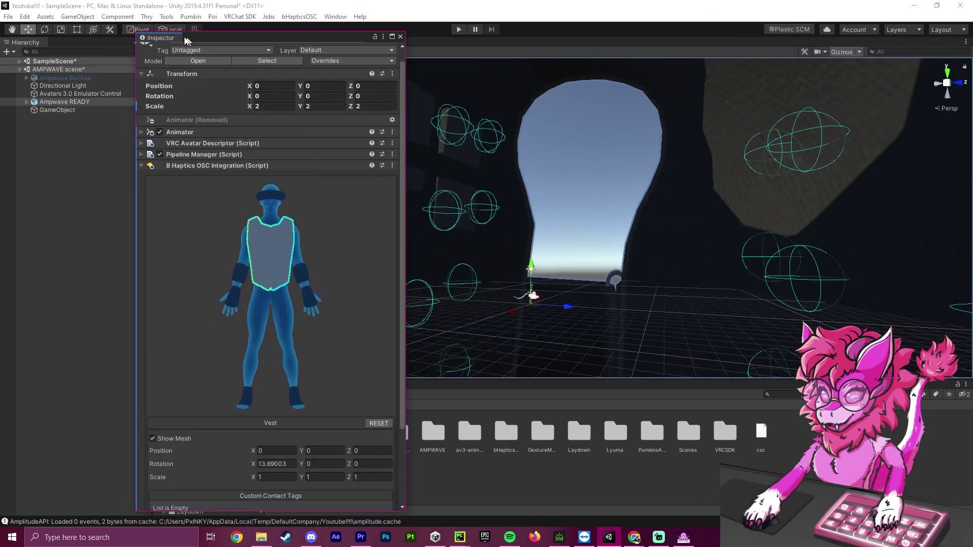
left_click_drag(187, 41, 143, 38)
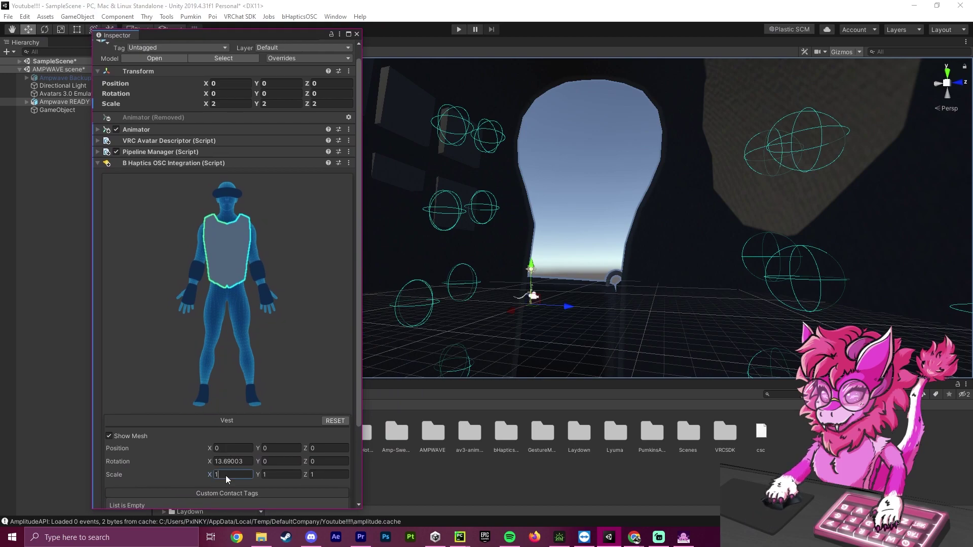
type("0.01")
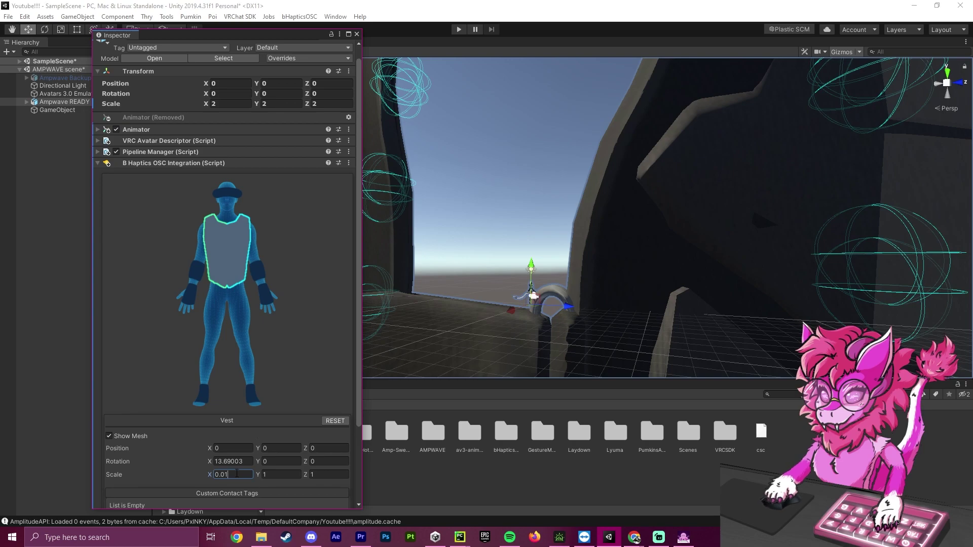
key("Return")
key("ctrl+c")
left_click(279, 477)
key("ctrl+v")
left_click(324, 474)
key("ctrl+v")
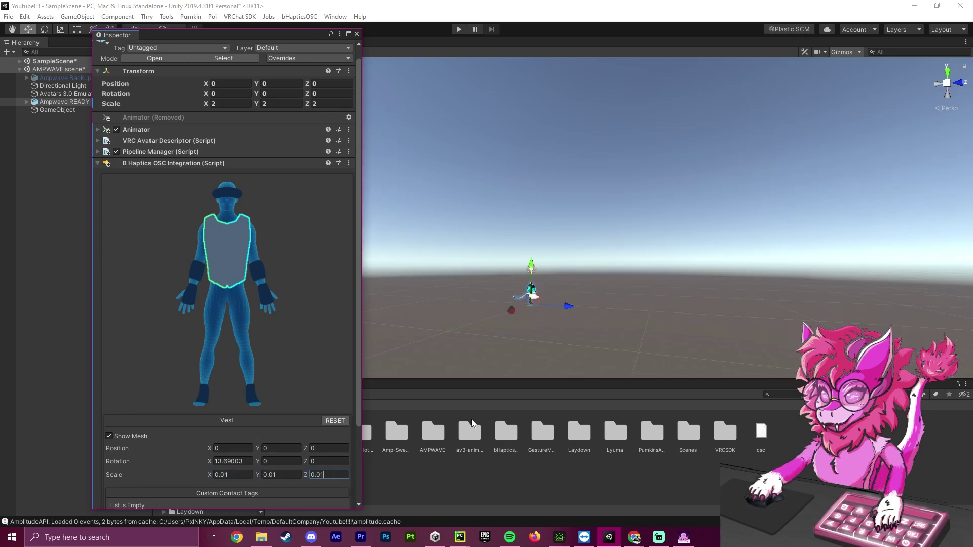
Step: Set the vest's scale to 0.005 on the X, Y and Z axes
right_click_drag(638, 306, 646, 334)
key("w")
key("w")
key("s")
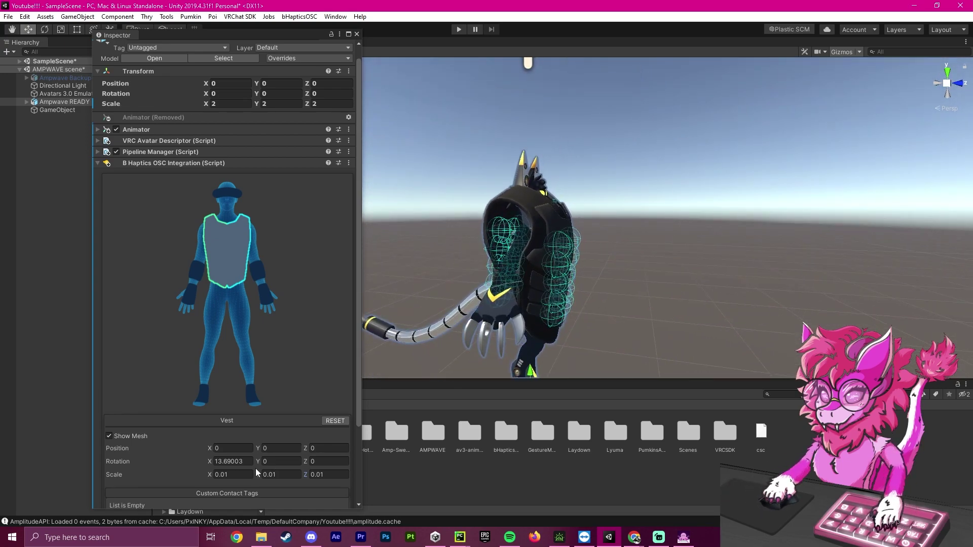
left_click(225, 475)
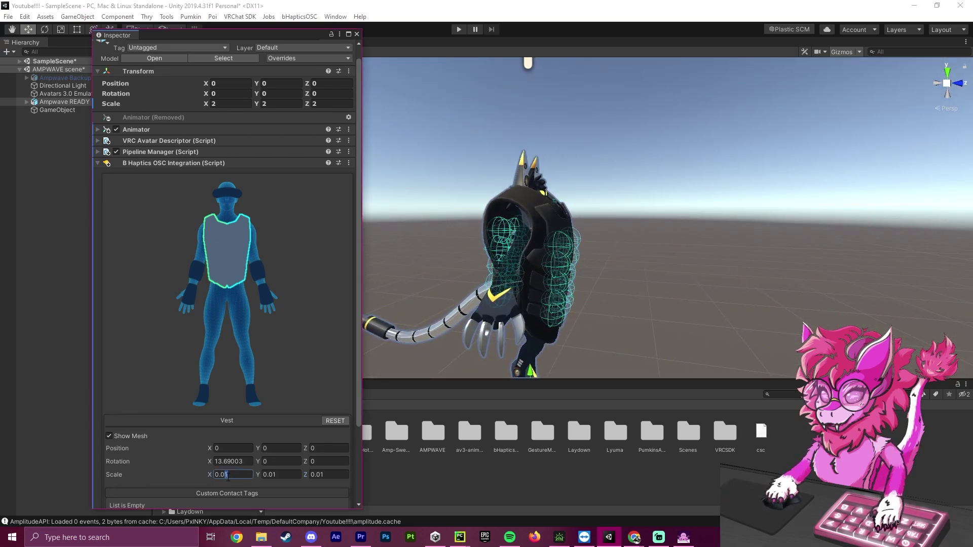
key("Delete")
type("05")
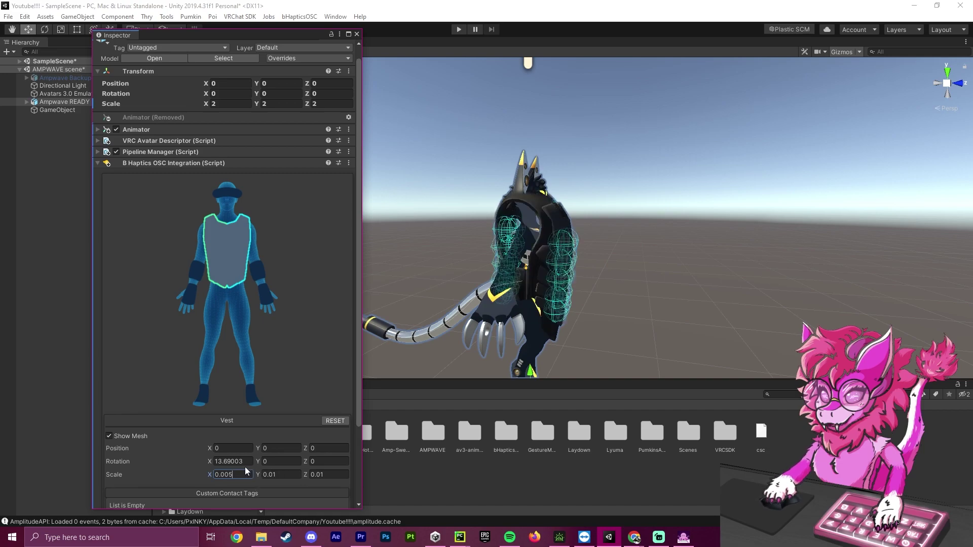
key("Return")
key("ctrl+c")
left_click(281, 476)
key("ctrl+v")
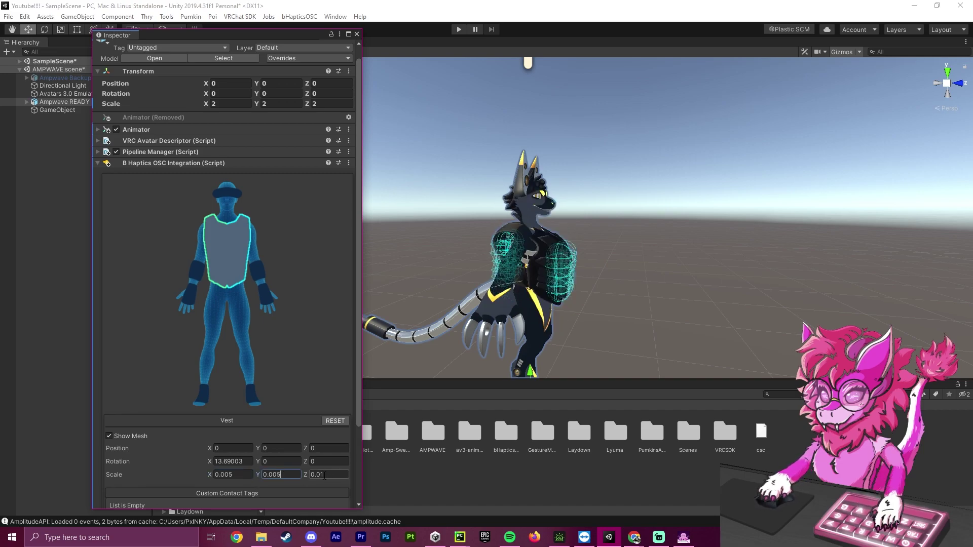
left_click(324, 475)
key("ctrl+v")
Step: Set the vest's scale to 0.006 on the X, Y and Z axes
key("d")
right_click_drag(615, 373, 583, 345)
key("w")
key("w")
key("s")
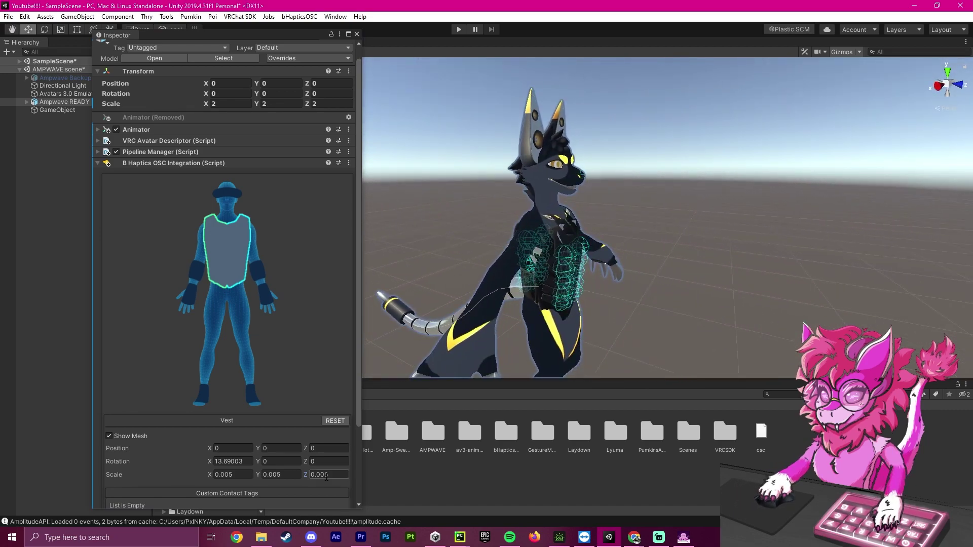
left_click(327, 475)
type("0.006")
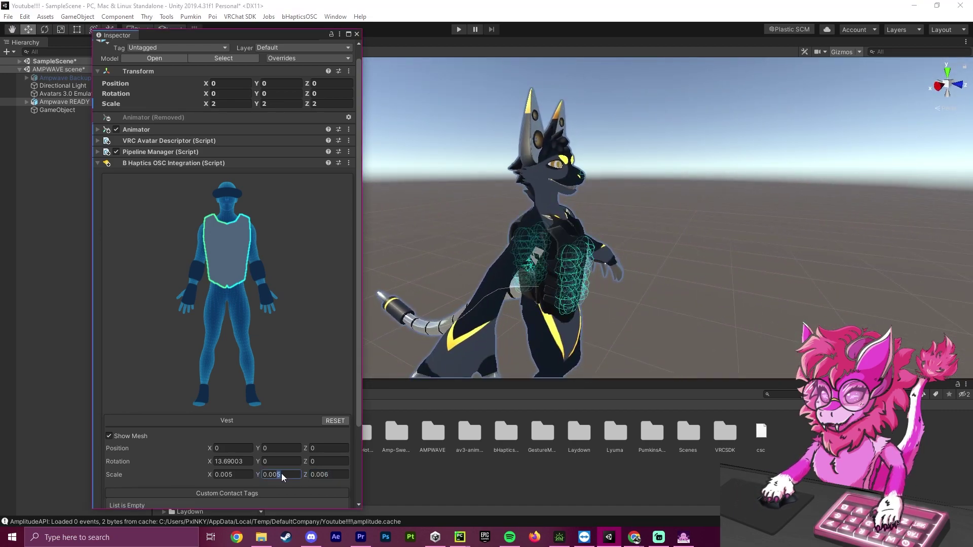
type("0.0066")
Step: Hide the vest's mesh and examine how its contact spheres fit around the avatar's torso
right_click_drag(575, 327, 700, 324)
key("d")
key("a")
key("w")
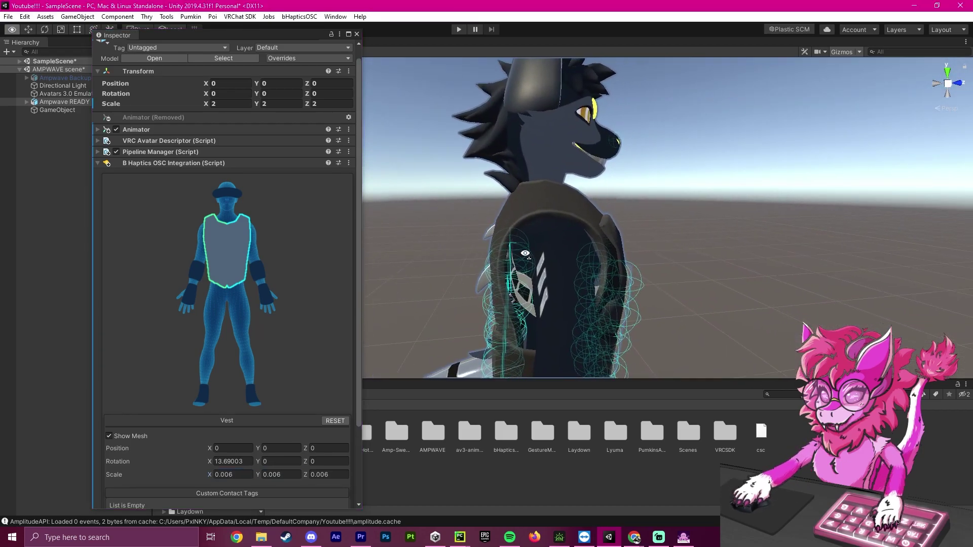
left_click_drag(523, 252, 554, 249, "alt")
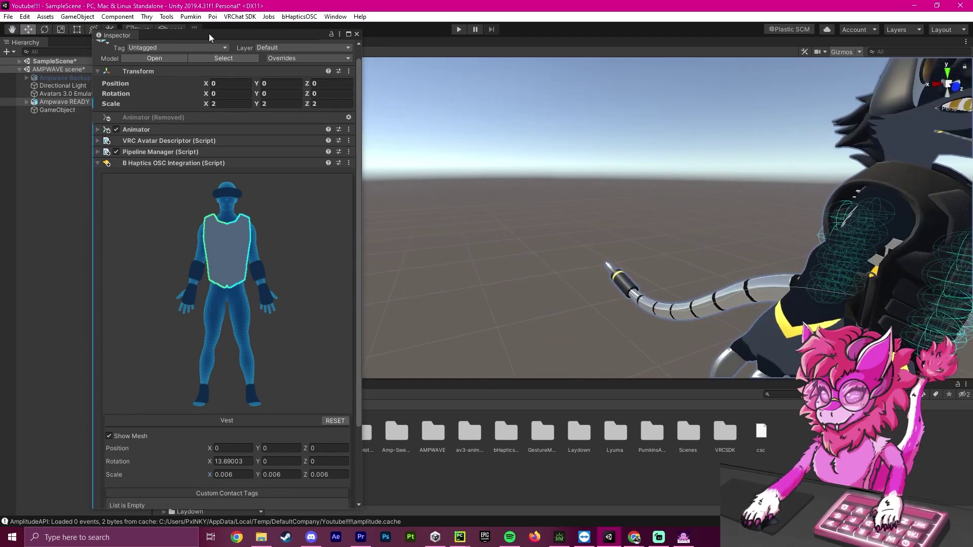
left_click_drag(208, 35, 238, 29)
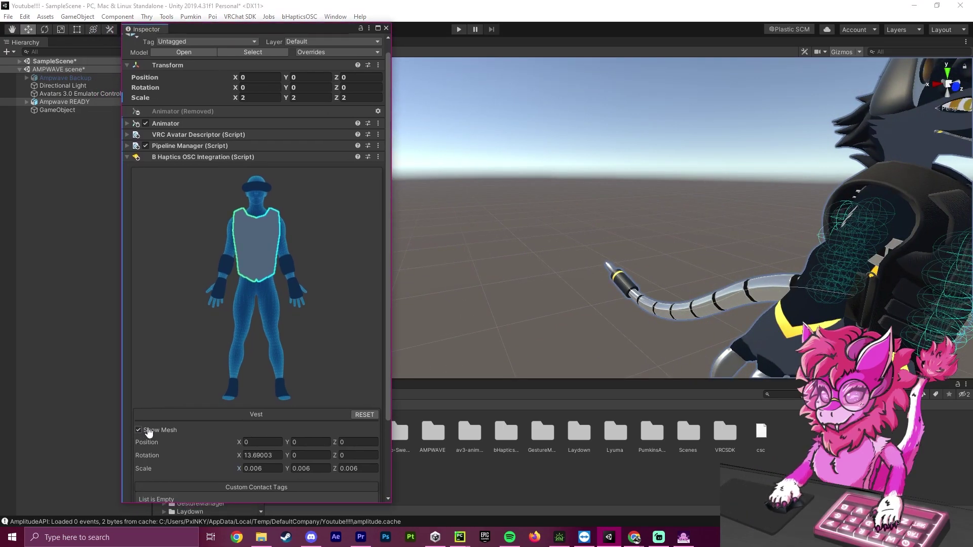
left_click(140, 433)
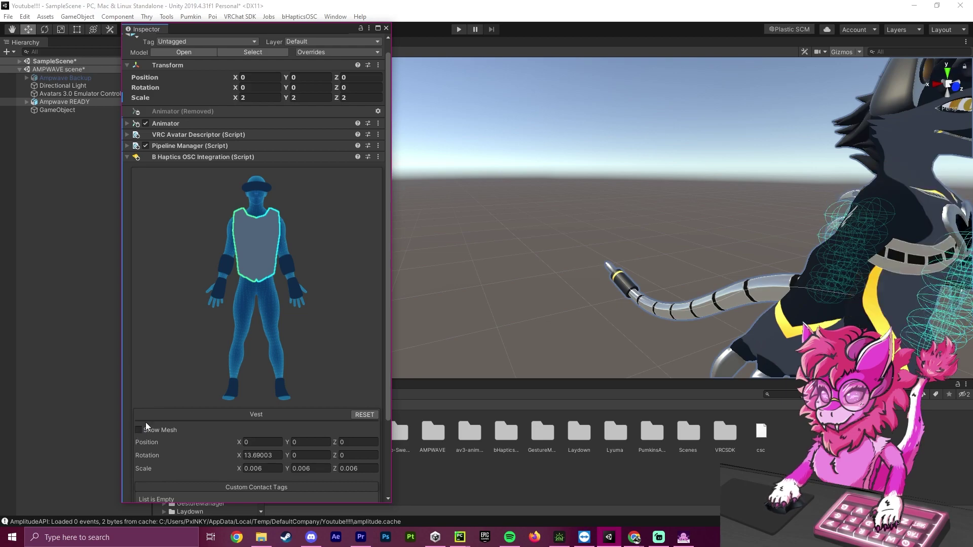
right_click_drag(608, 271, 659, 270)
key("s")
left_click_drag(658, 270, 669, 221, "alt")
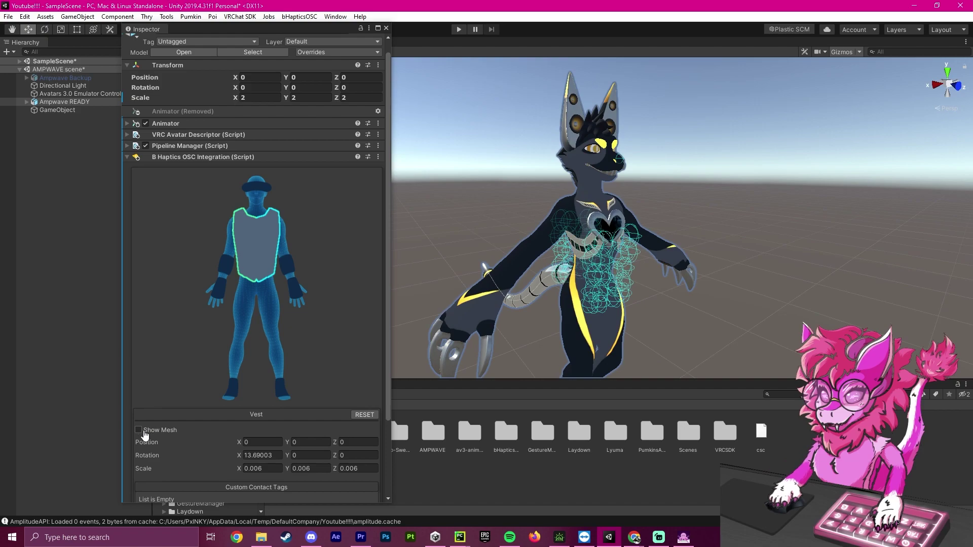
left_click(138, 430)
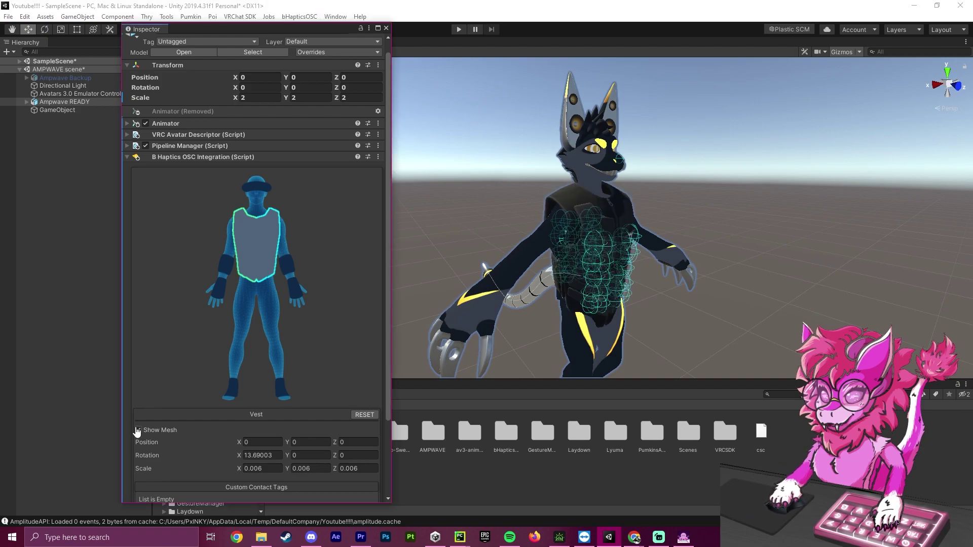
left_click(138, 430)
left_click_drag(608, 256, 861, 273, "alt")
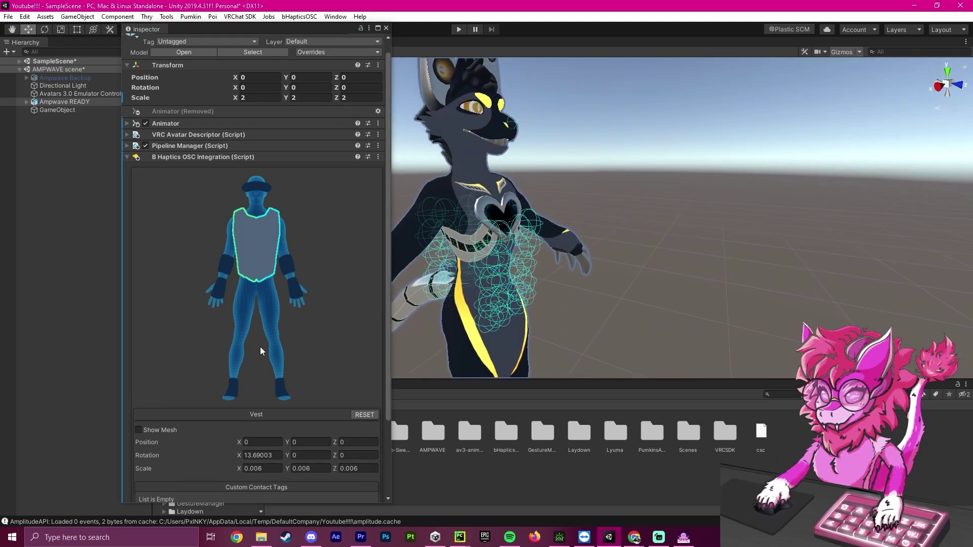
Step: Apply the bHapticsOSC integration to the Ampwave READY avatar and close the completion message
scroll(317, 372, "down", 3)
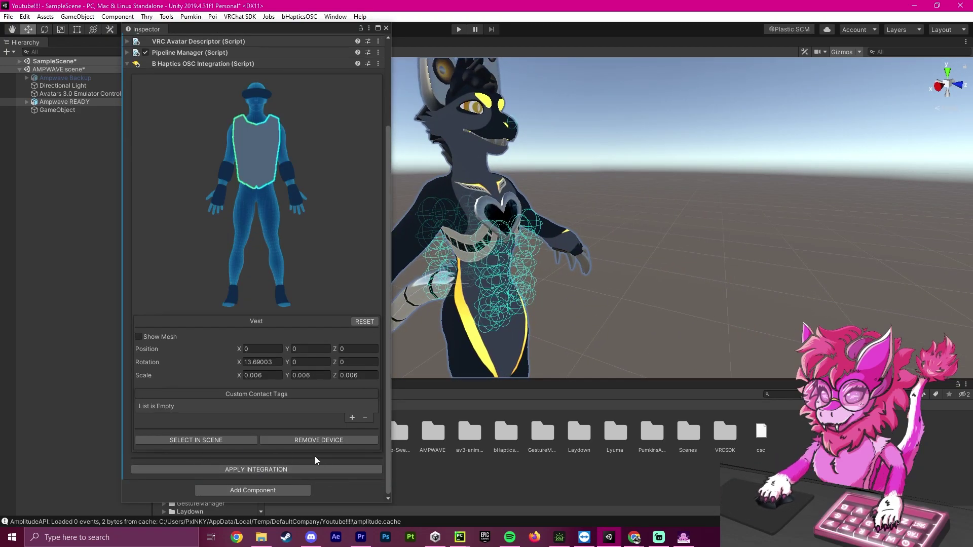
left_click(259, 470)
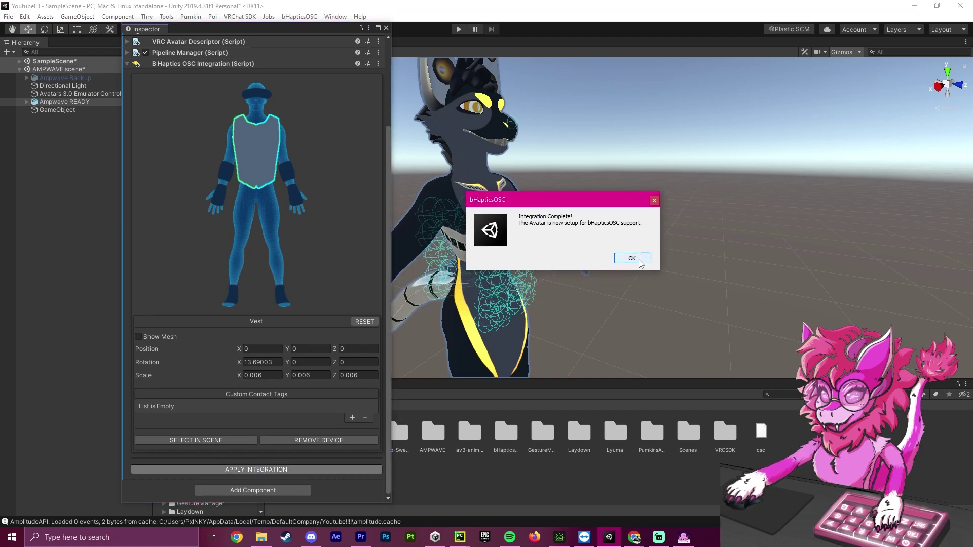
left_click(632, 258)
Step: Dock the floating Inspector back into the main window and expand the VRC Avatar Descriptor to check its FX playable layer
left_click_drag(316, 33, 942, 135)
left_click_drag(836, 99, 706, 114)
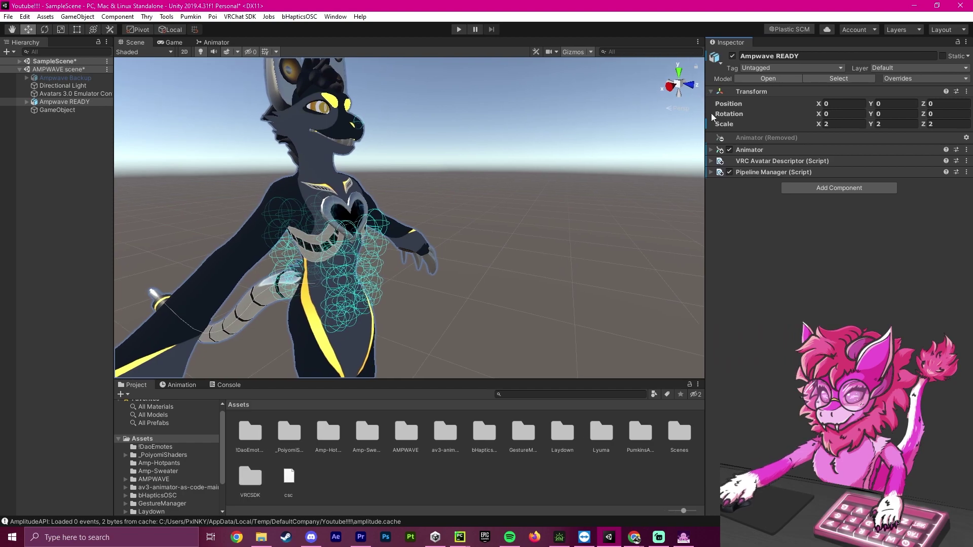
left_click(711, 160)
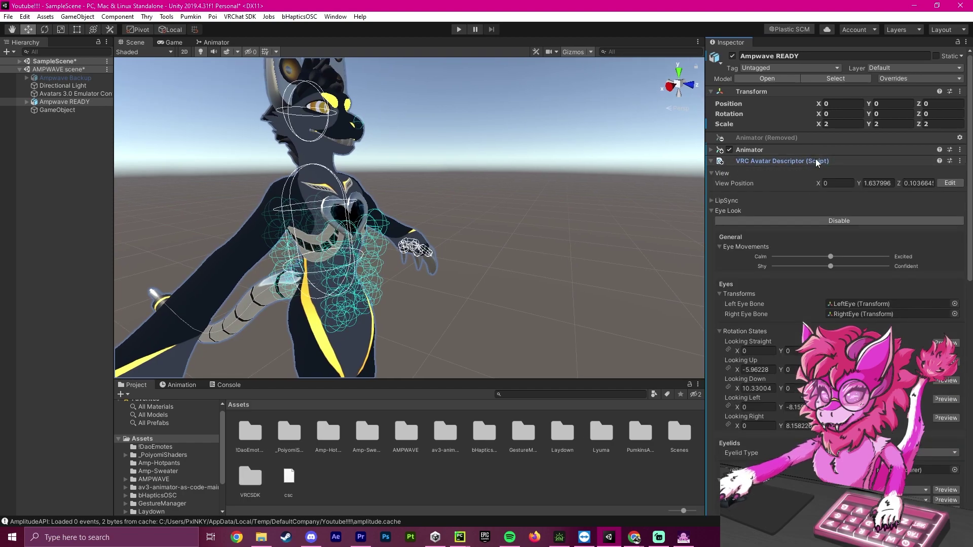
scroll(724, 250, "down", 10)
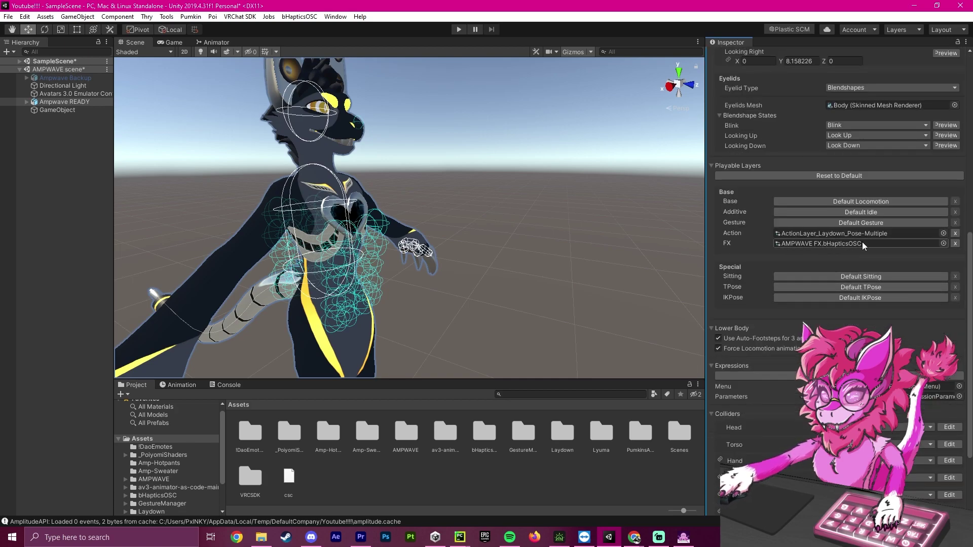
Step: Deselect the avatar and view its whole body in the scene
mouse_move(497, 255)
left_mouse_down("alt")
mouse_move(554, 233)
mouse_move(568, 258)
mouse_move(556, 246)
mouse_move(405, 245)
mouse_move(512, 263)
mouse_move(488, 271)
left_mouse_up("alt")
left_click(569, 258)
scroll(474, 256, "down", 5, "alt")
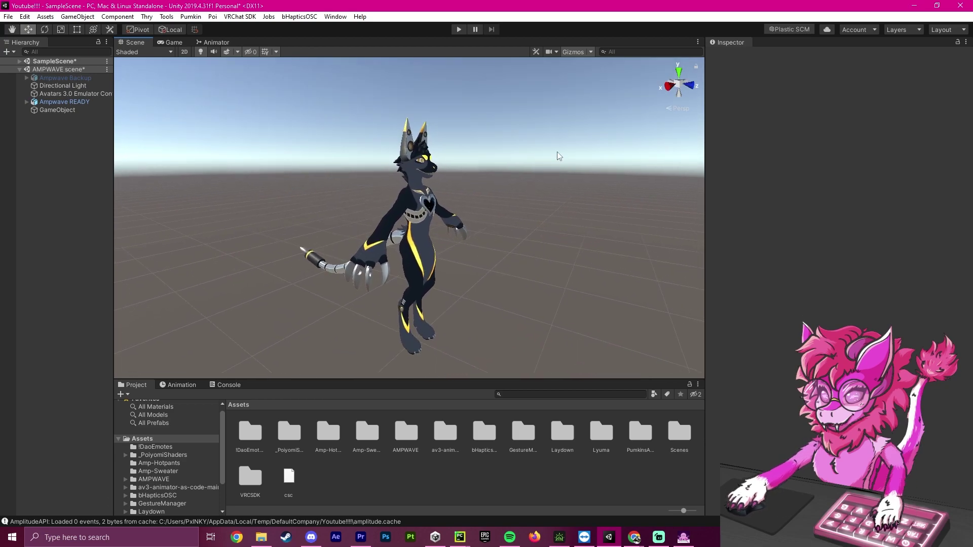